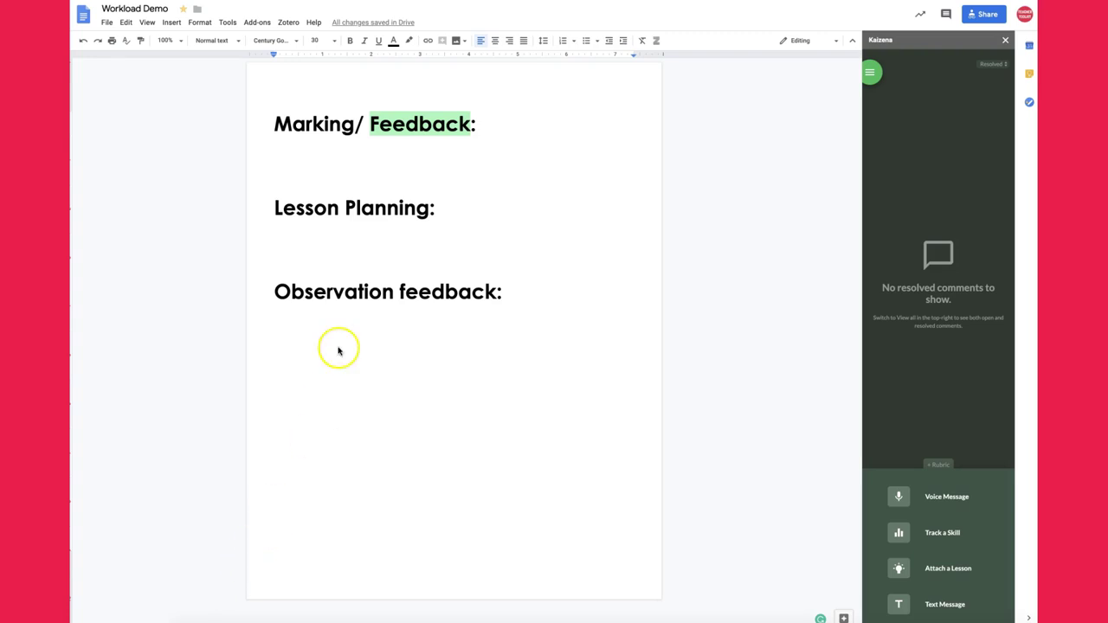
Start voice typing below the Marking/ Feedback heading with English (United Kingdom) as the dictation language
click(376, 161)
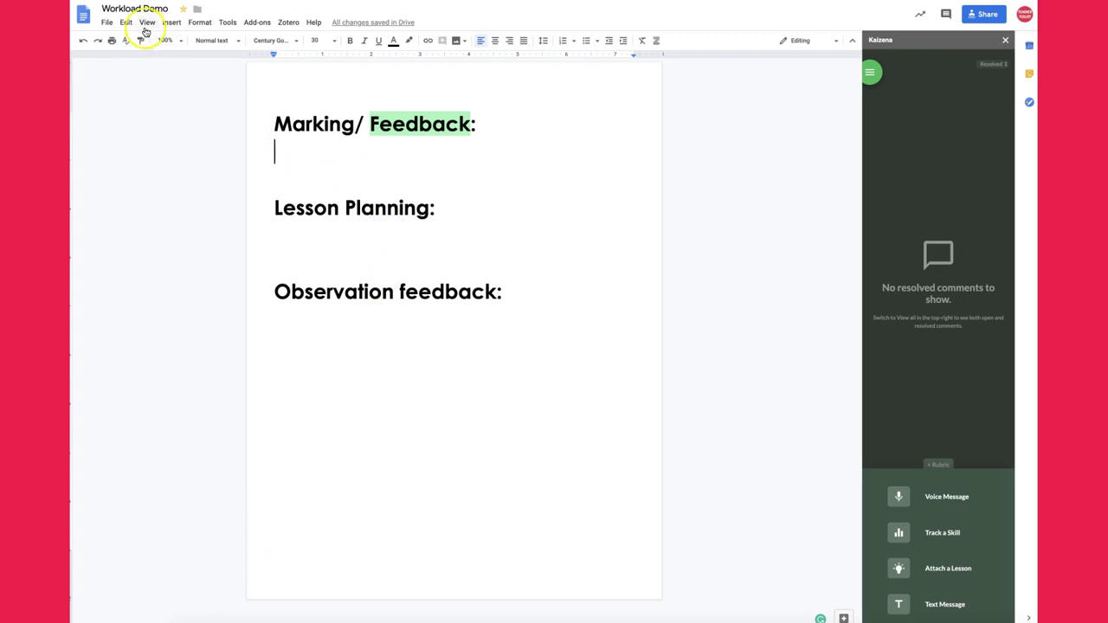
click(230, 23)
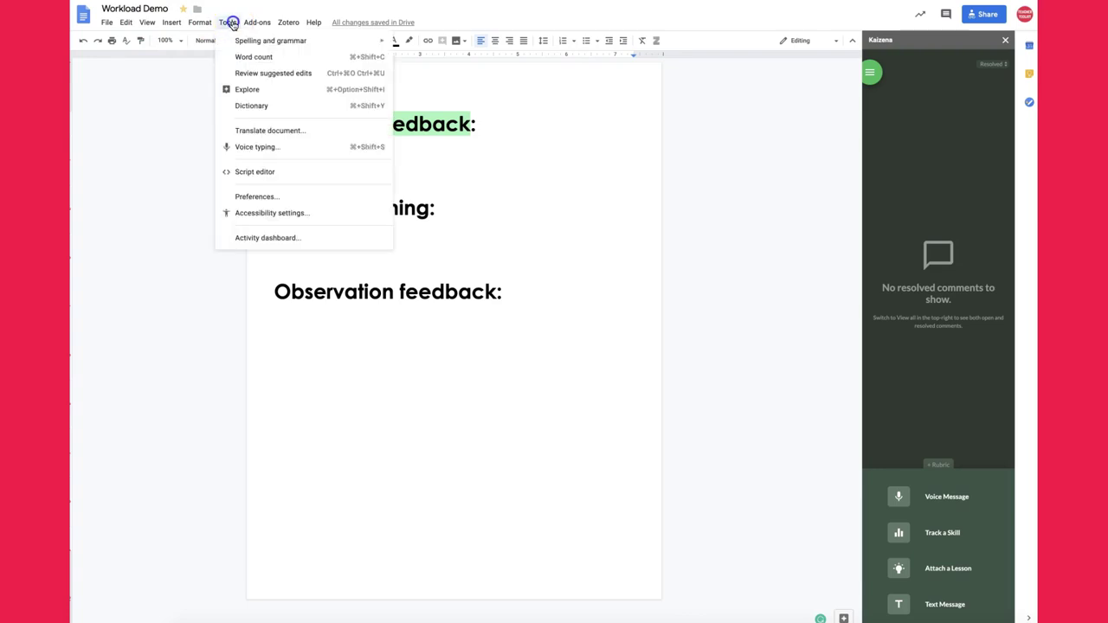
click(245, 149)
click(120, 96)
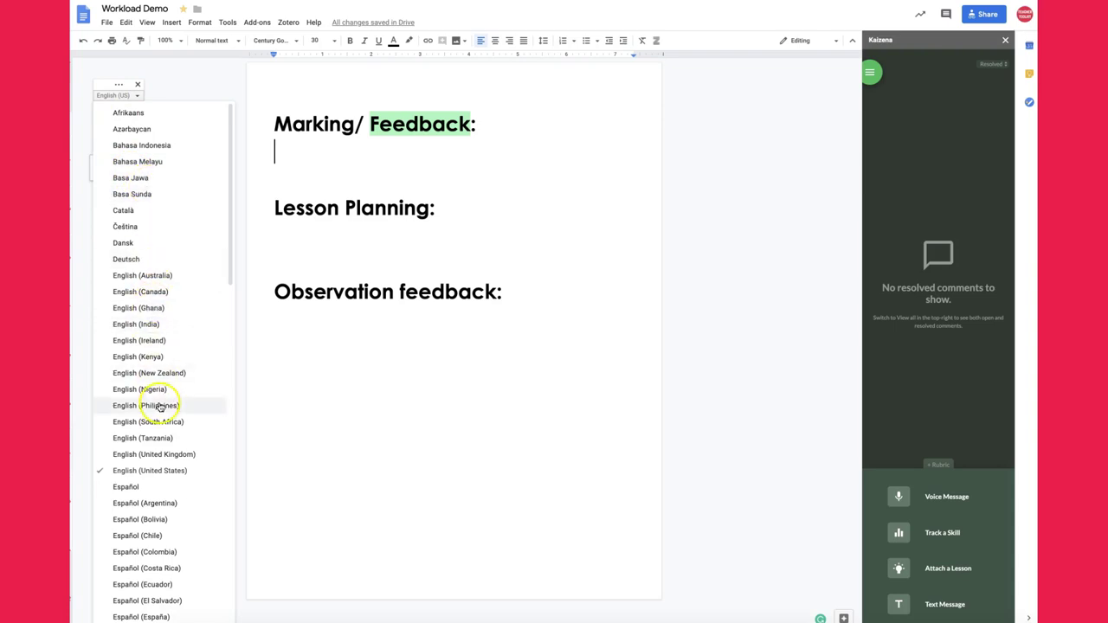
click(161, 454)
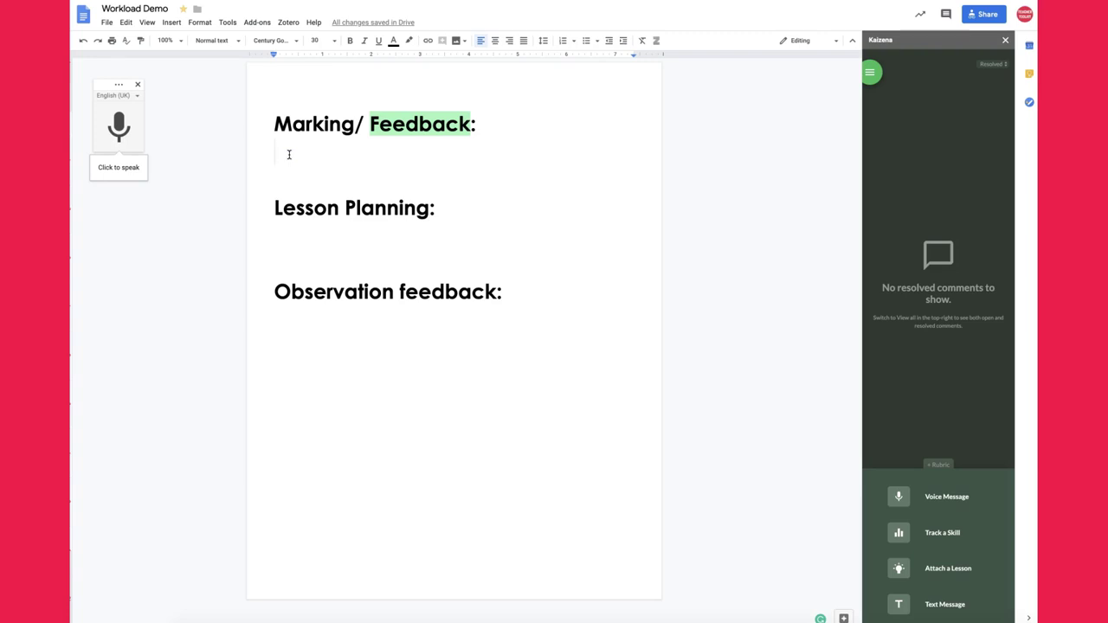
Dictate the feedback paragraph ending 'Imagine if you worked in this way?', then undo a gibberish test line
click(120, 127)
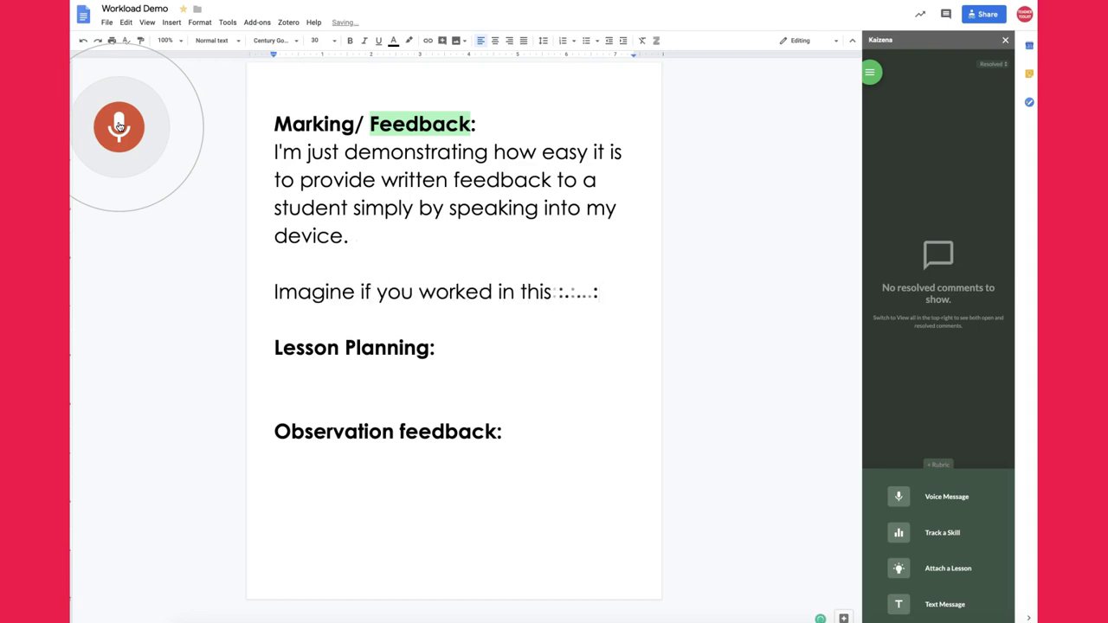
click(118, 126)
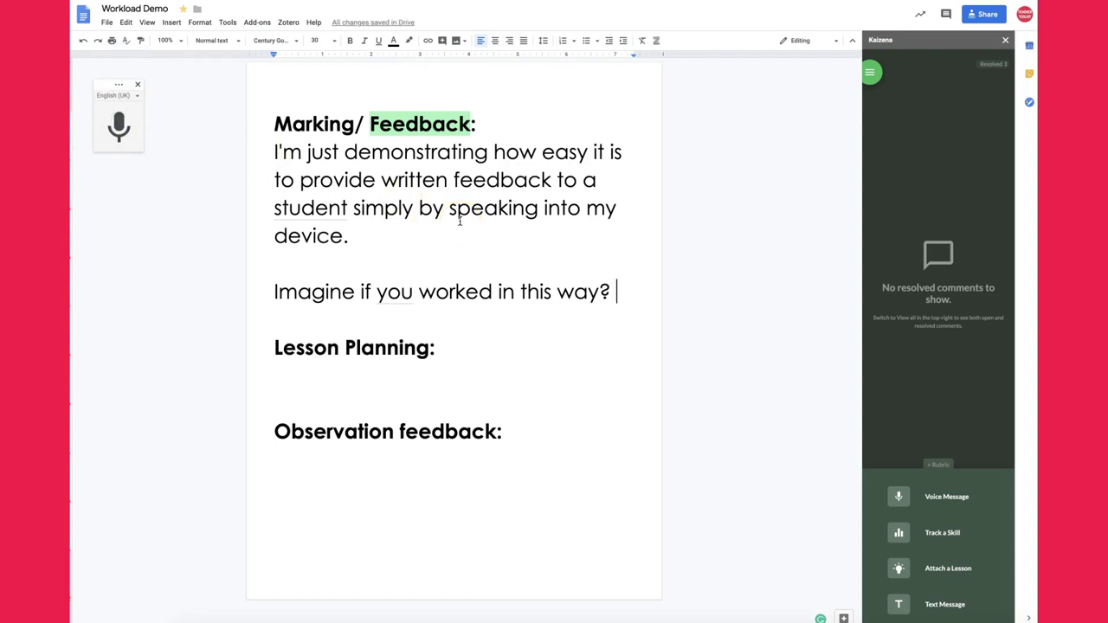
key(Return)
text(vesd/vhsvbd/nvbdfnbvdfv/ndfv)
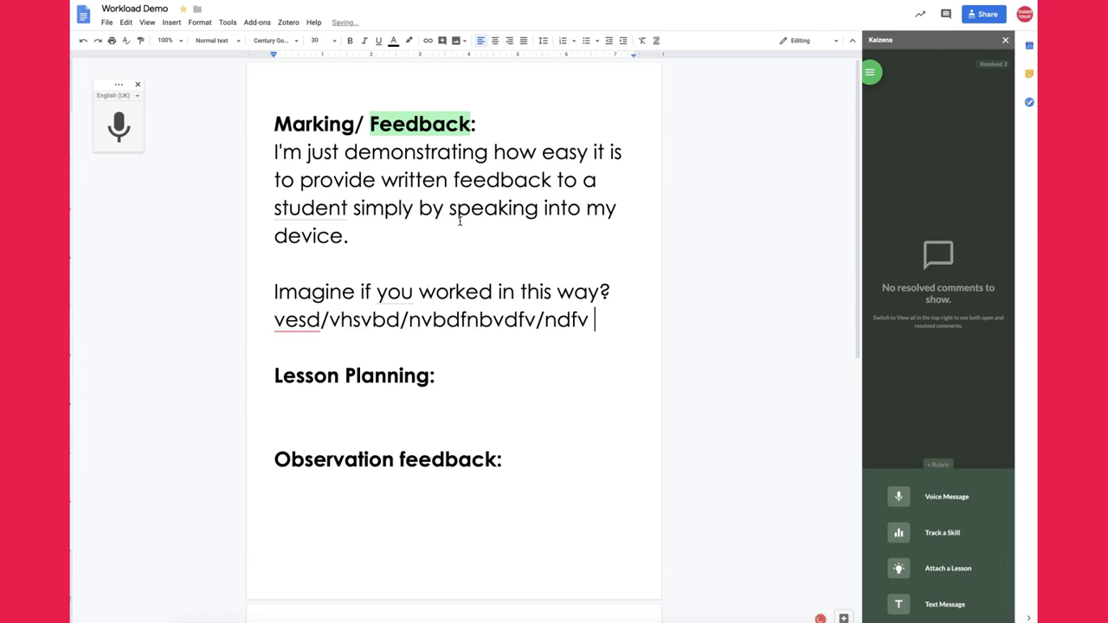
key(ctrl+z)
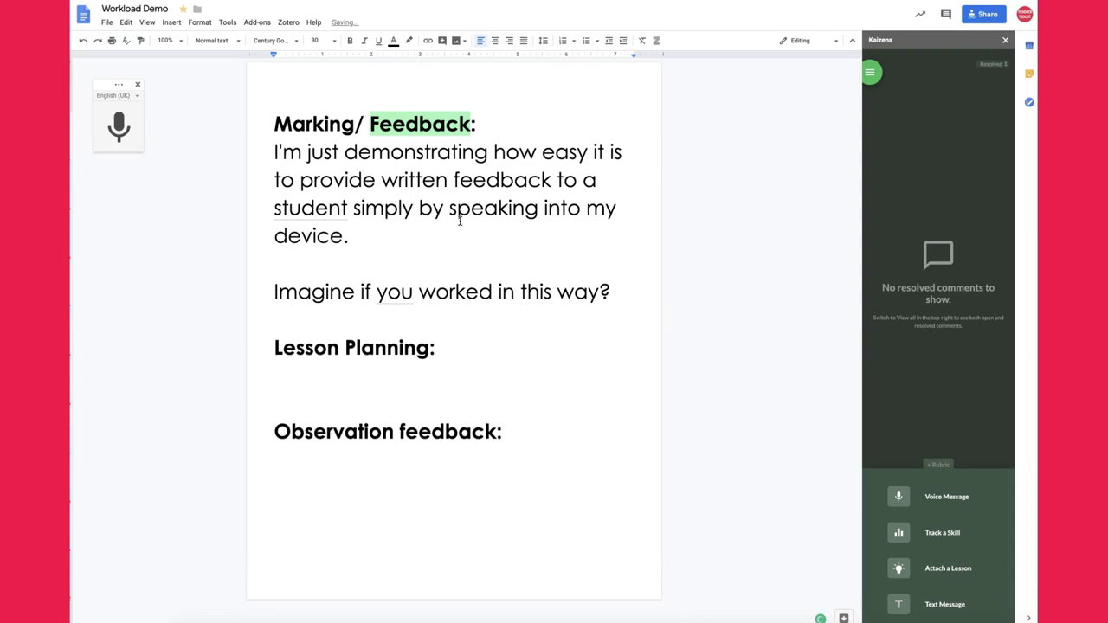
click(257, 22)
mouse_move(277, 65)
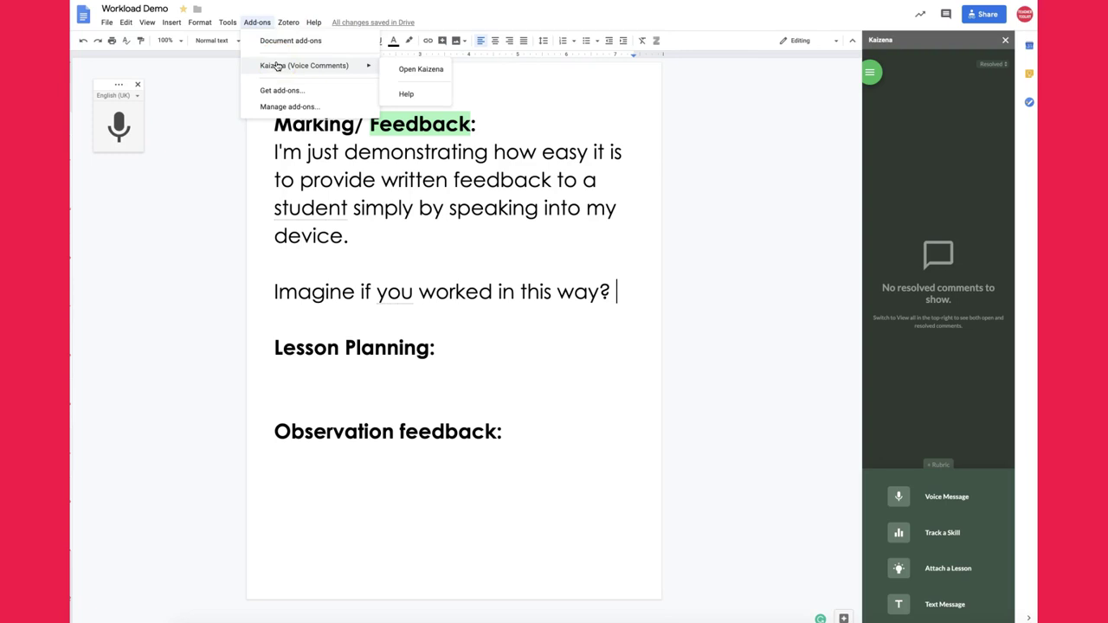
click(785, 209)
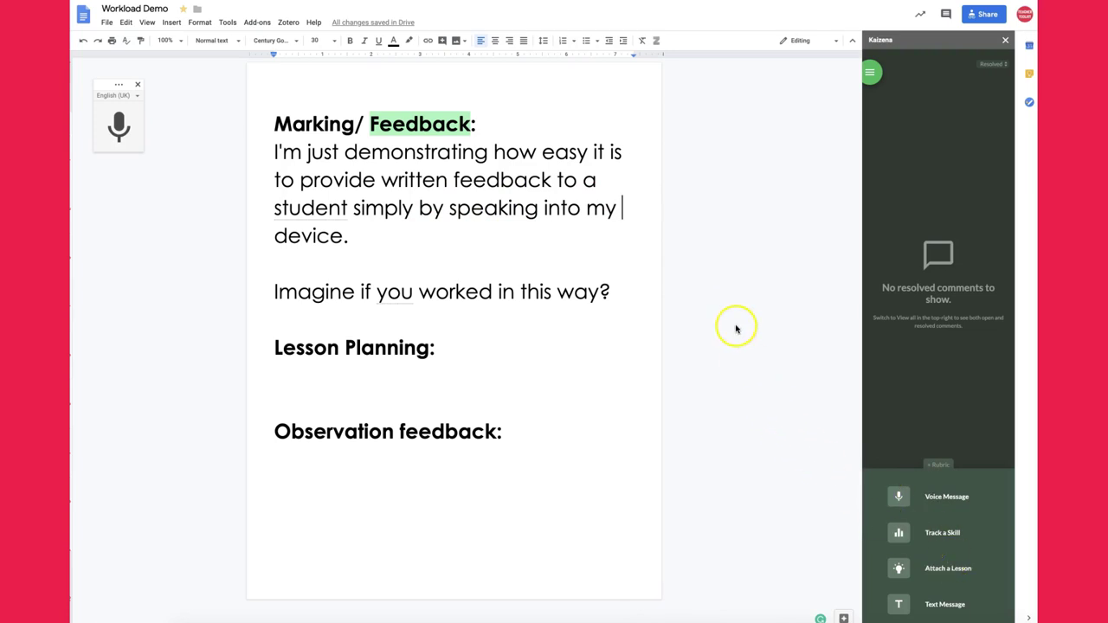
drag(309, 152, 579, 298)
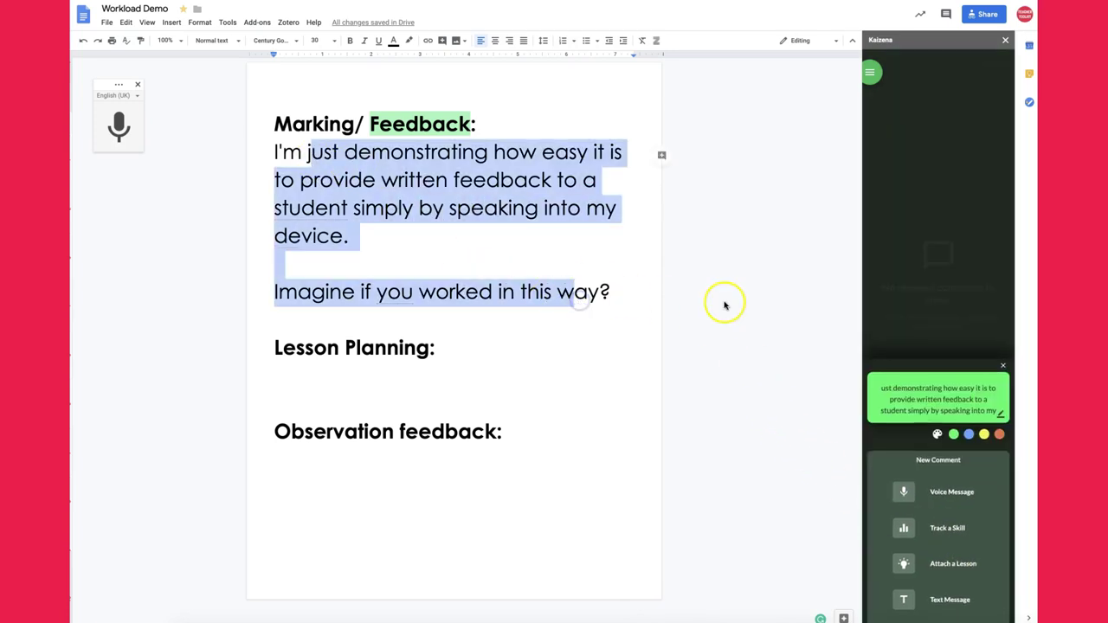
click(725, 302)
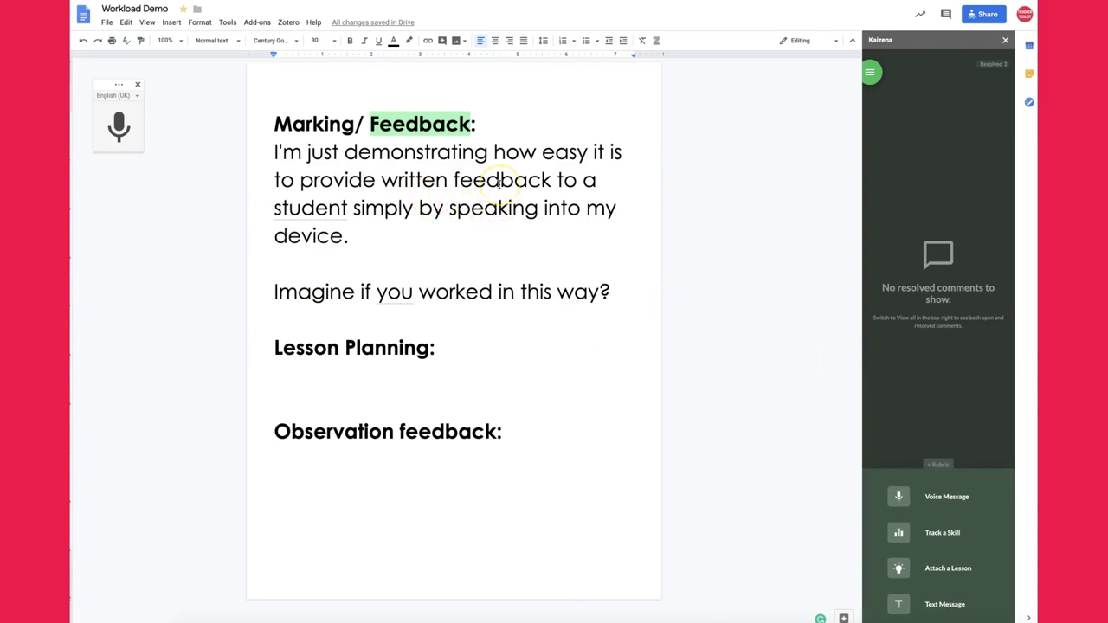
Misspell the word 'device' as 'devize'
click(330, 236)
key(BackSpace)
text(z)
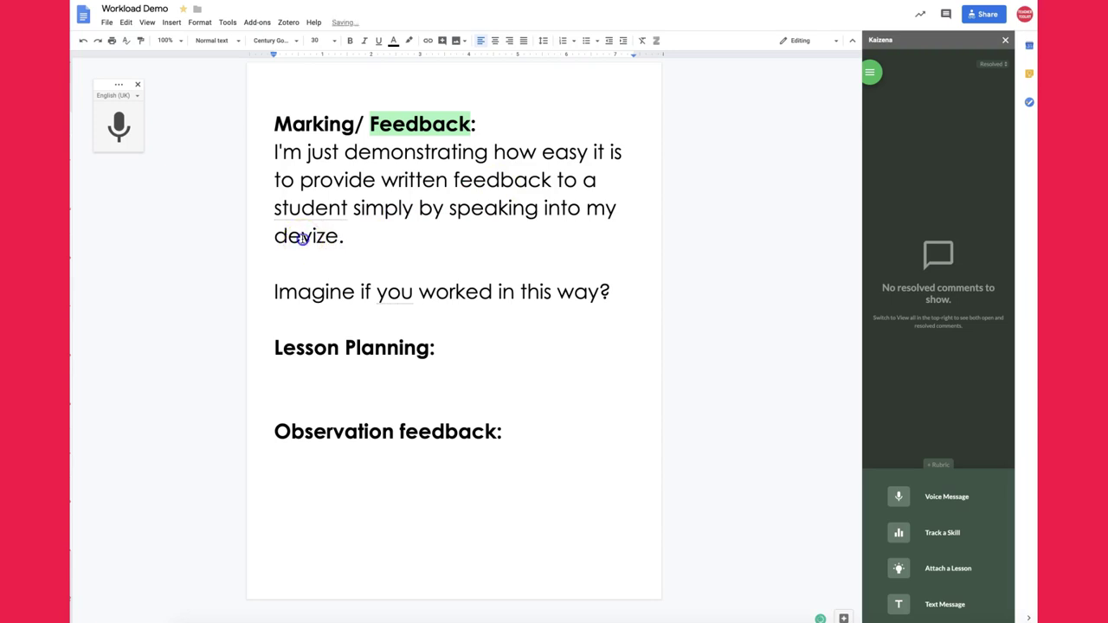
Highlight 'devize' in orange and post a roughly 13-second Kaizena voice comment on it
double_click(303, 237)
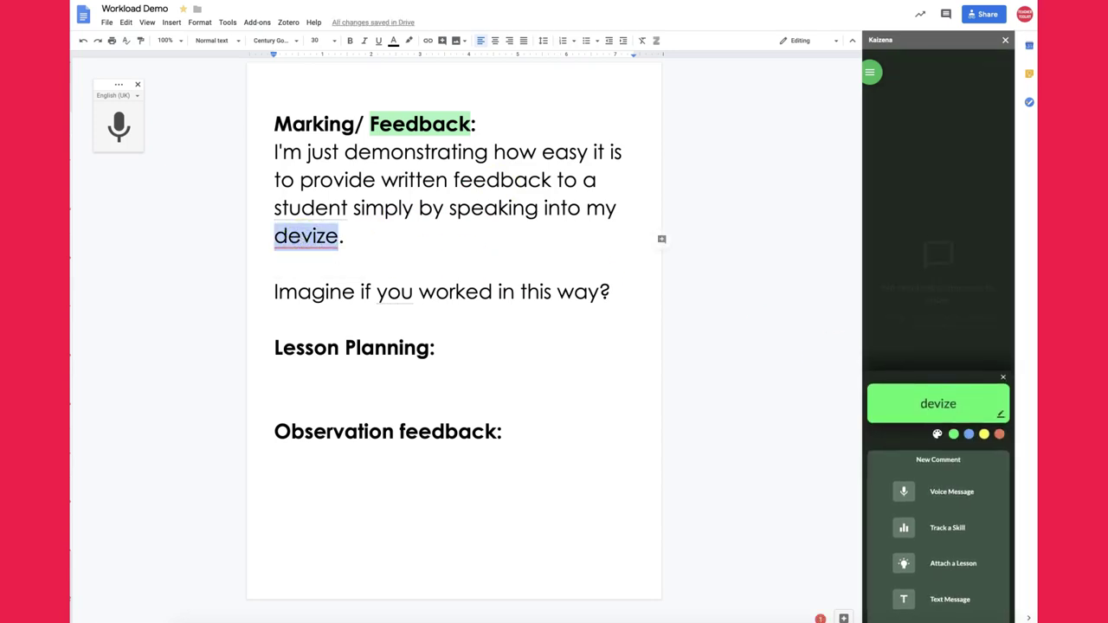
click(999, 434)
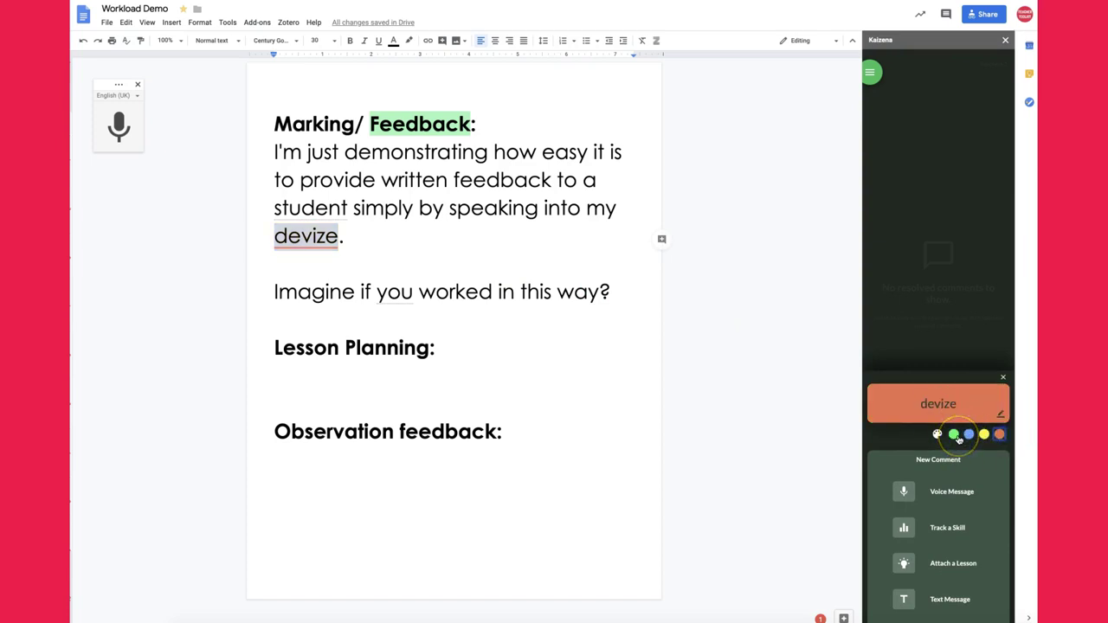
click(954, 435)
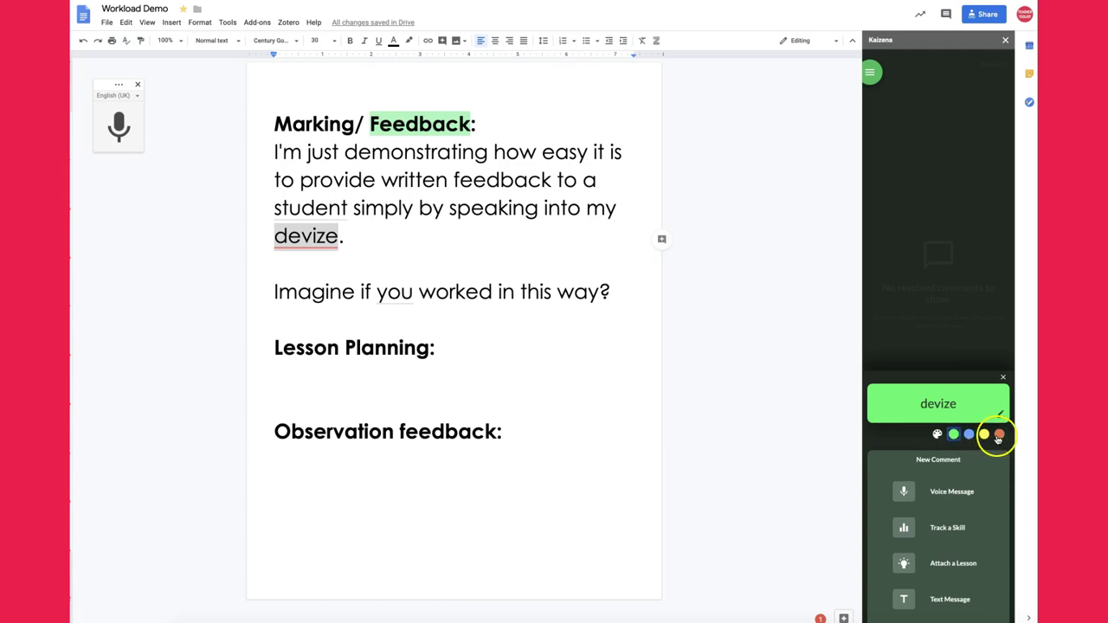
click(999, 433)
click(905, 492)
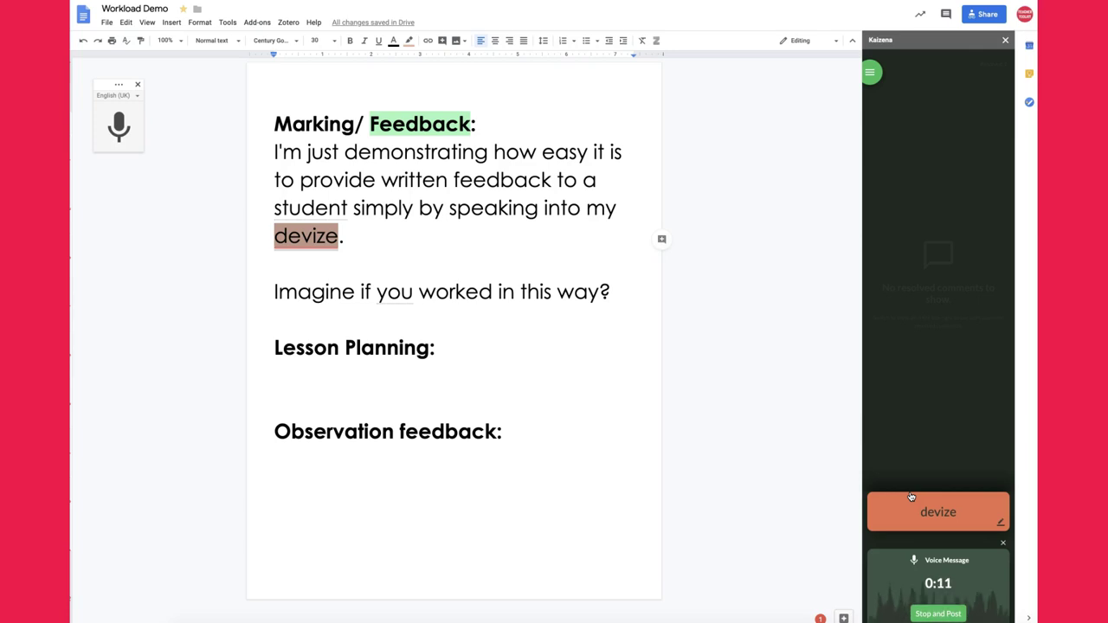
click(939, 614)
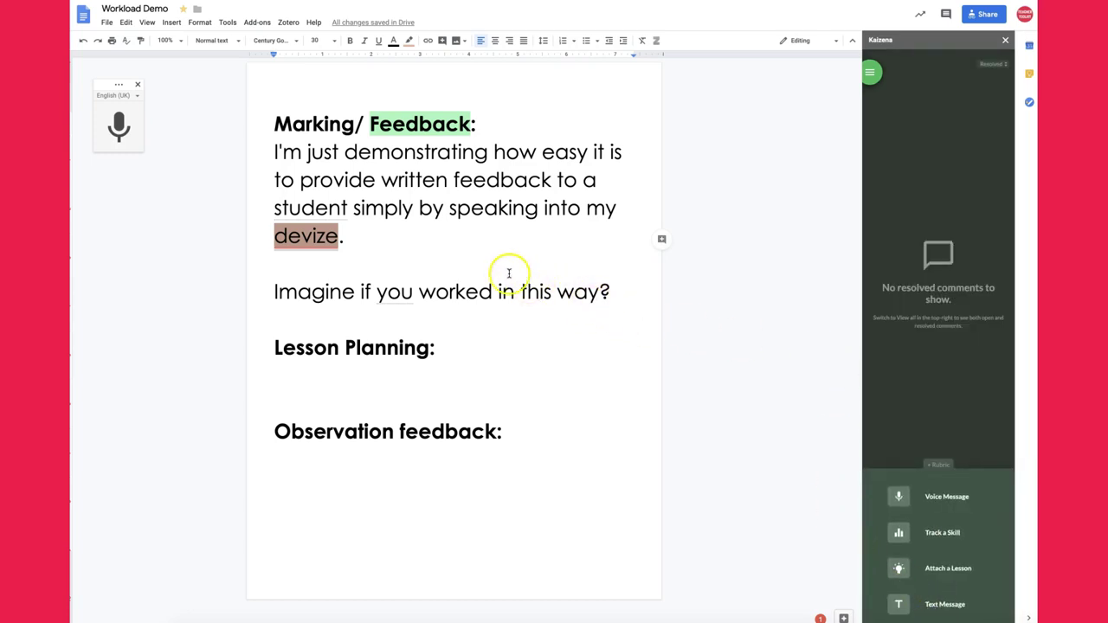
click(488, 256)
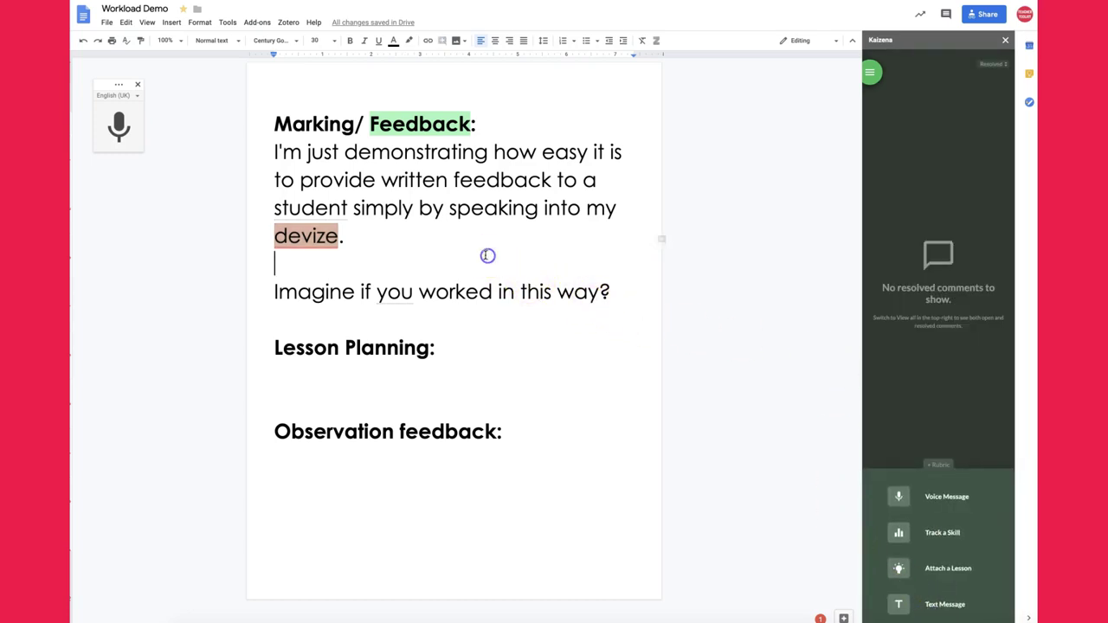
click(313, 235)
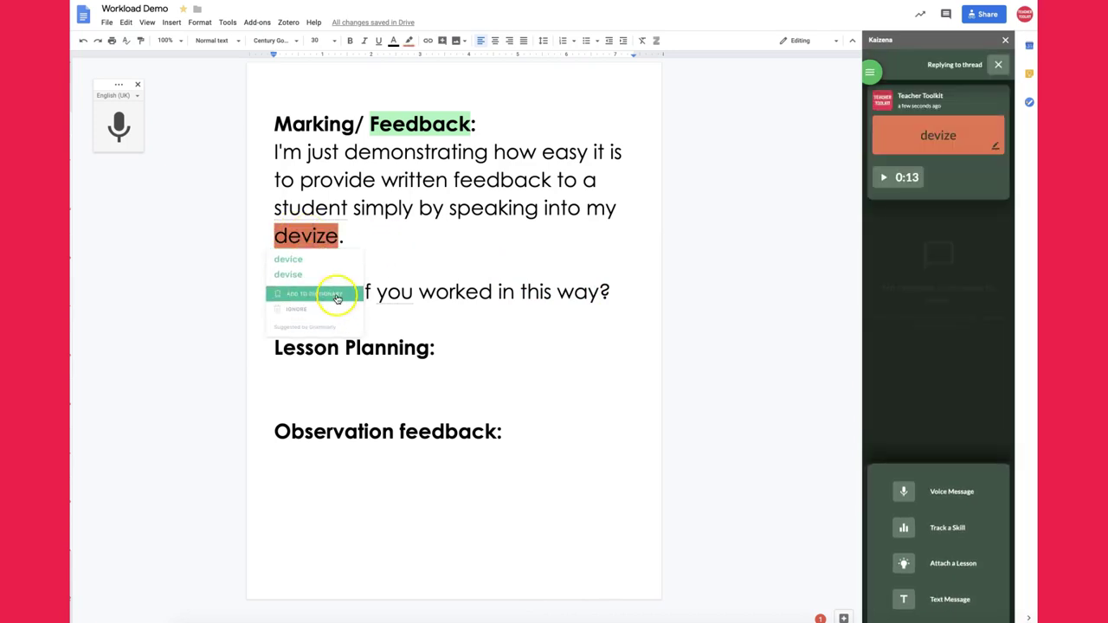
click(412, 252)
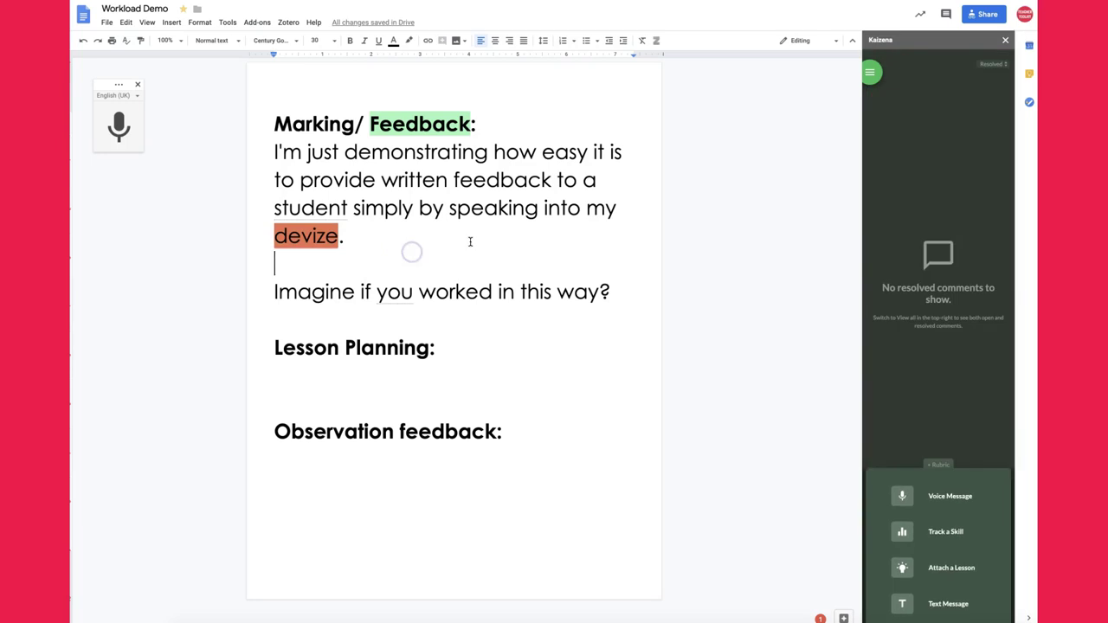
click(304, 235)
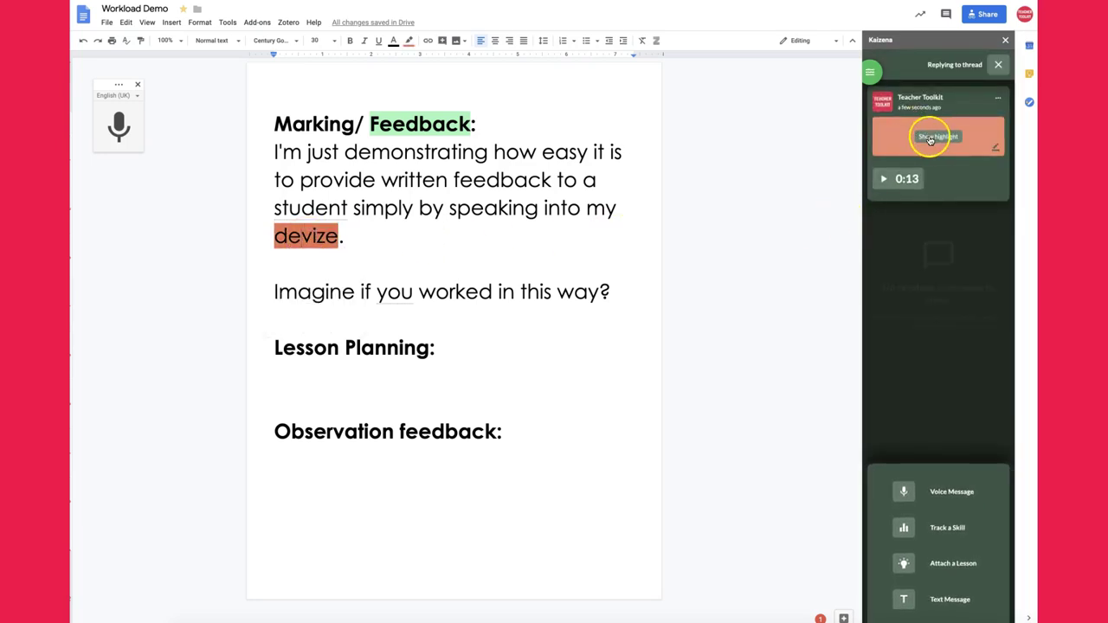
click(884, 179)
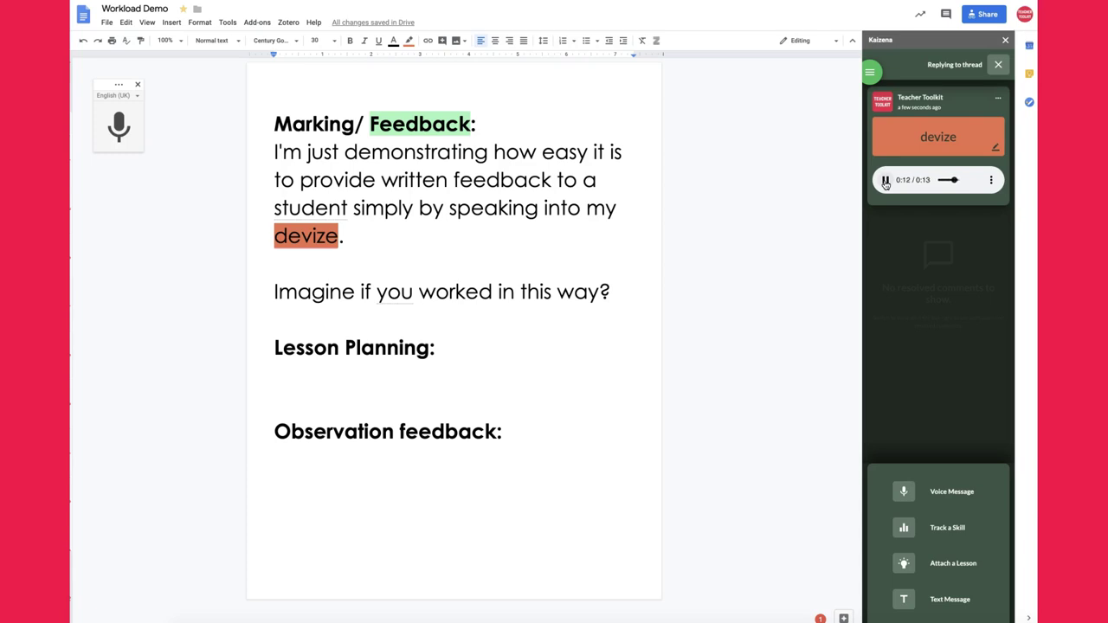
click(772, 230)
click(897, 180)
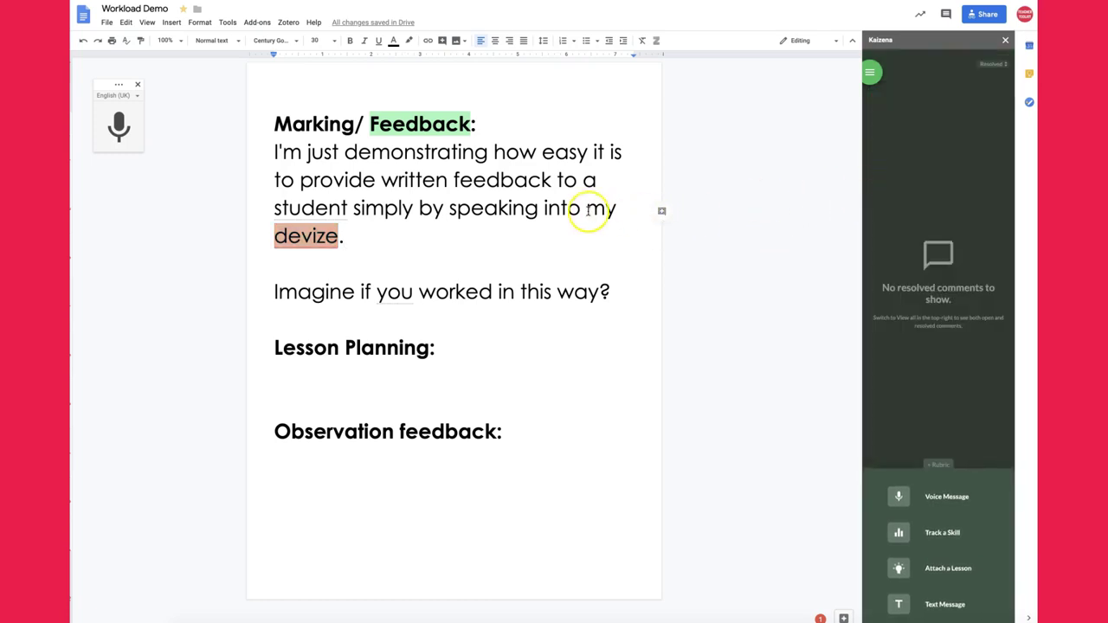
Select 'demonstrating', give it a green Kaizena highlight, and record and post a voice message on it
click(430, 151)
double_click(430, 152)
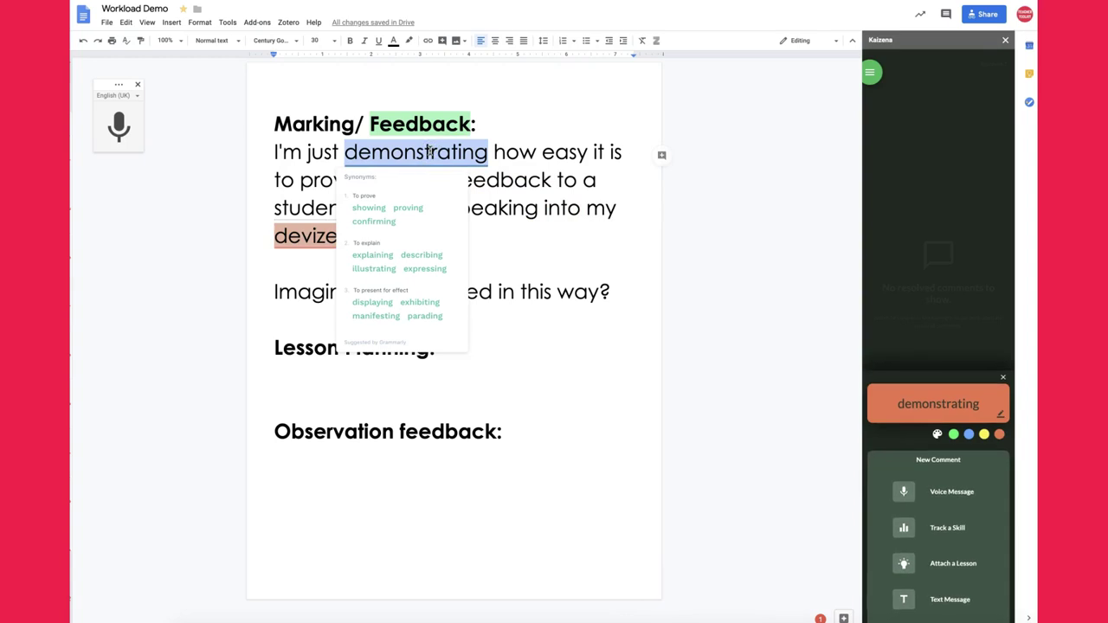
click(953, 433)
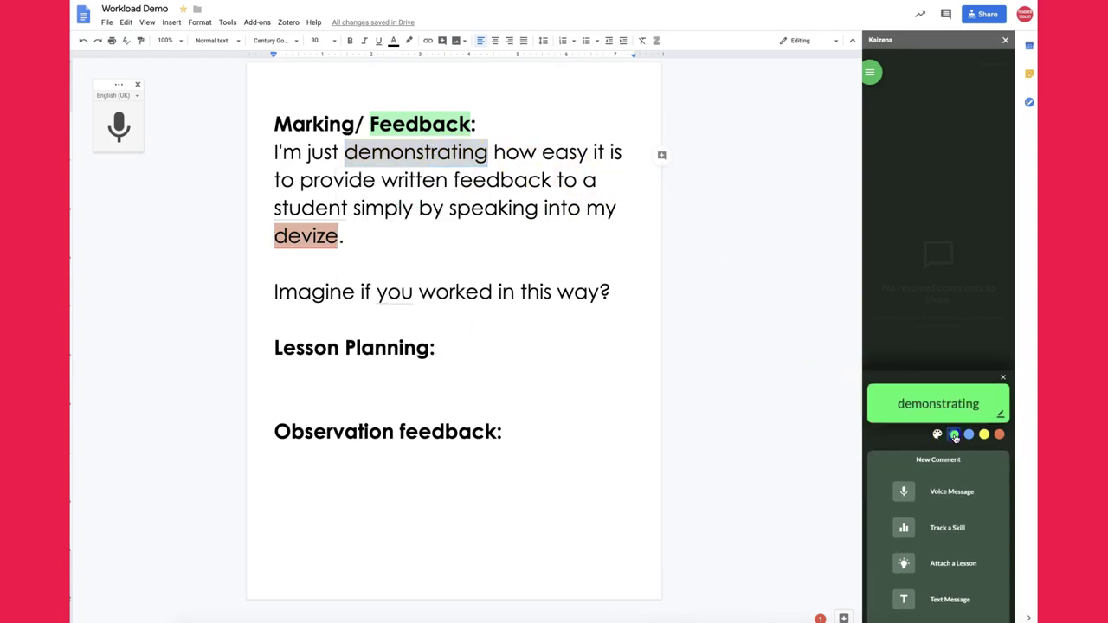
click(903, 495)
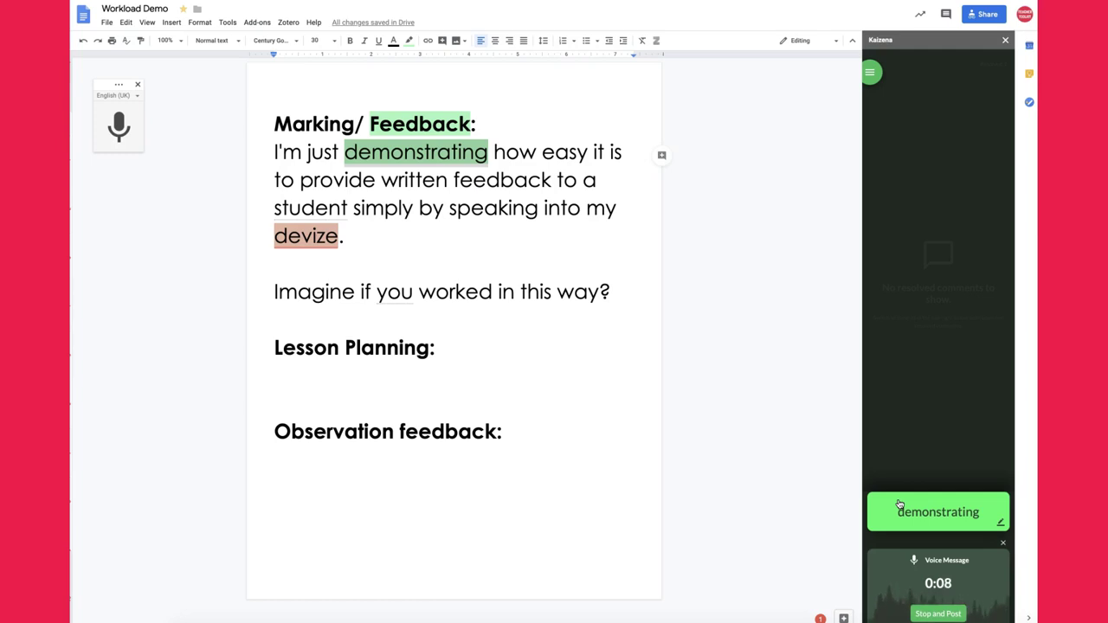
click(938, 614)
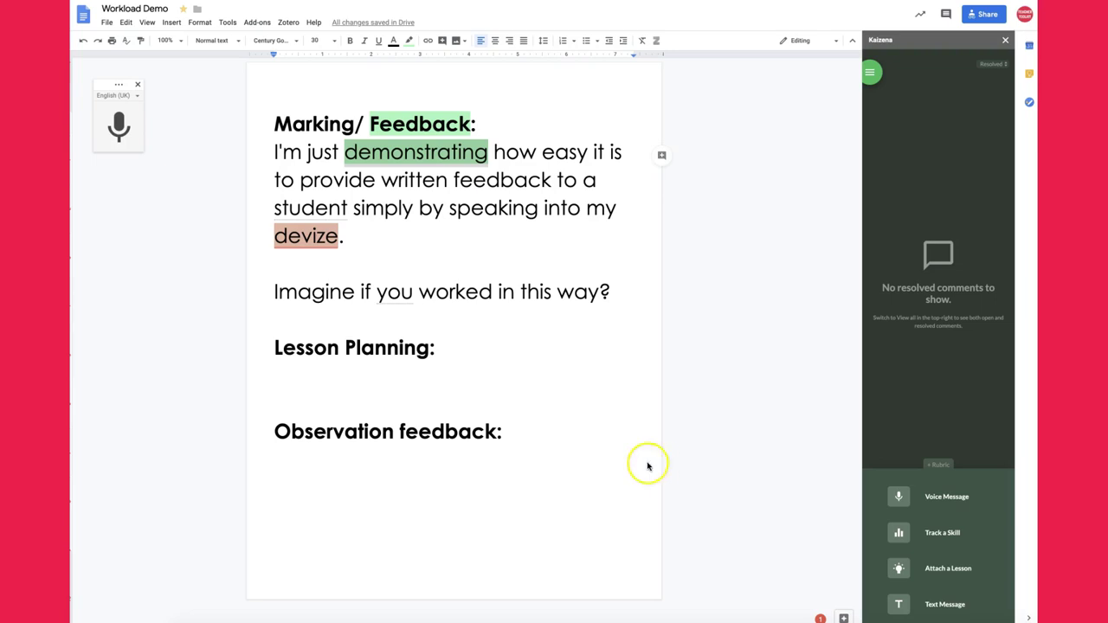
click(515, 468)
click(277, 455)
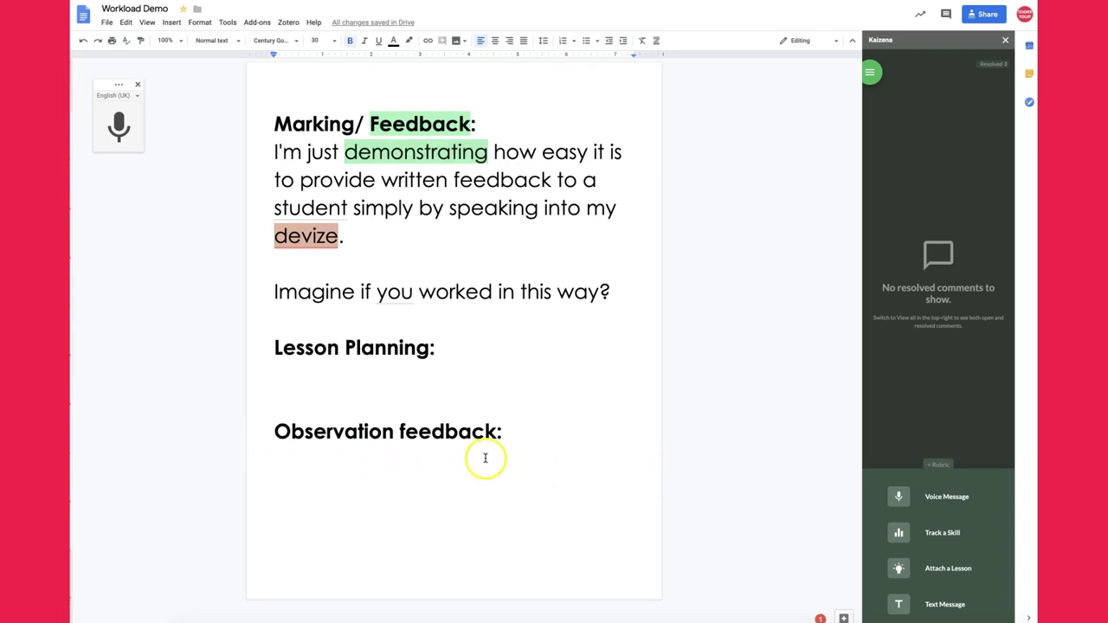
click(507, 433)
shift+click(268, 99)
key(BackSpace)
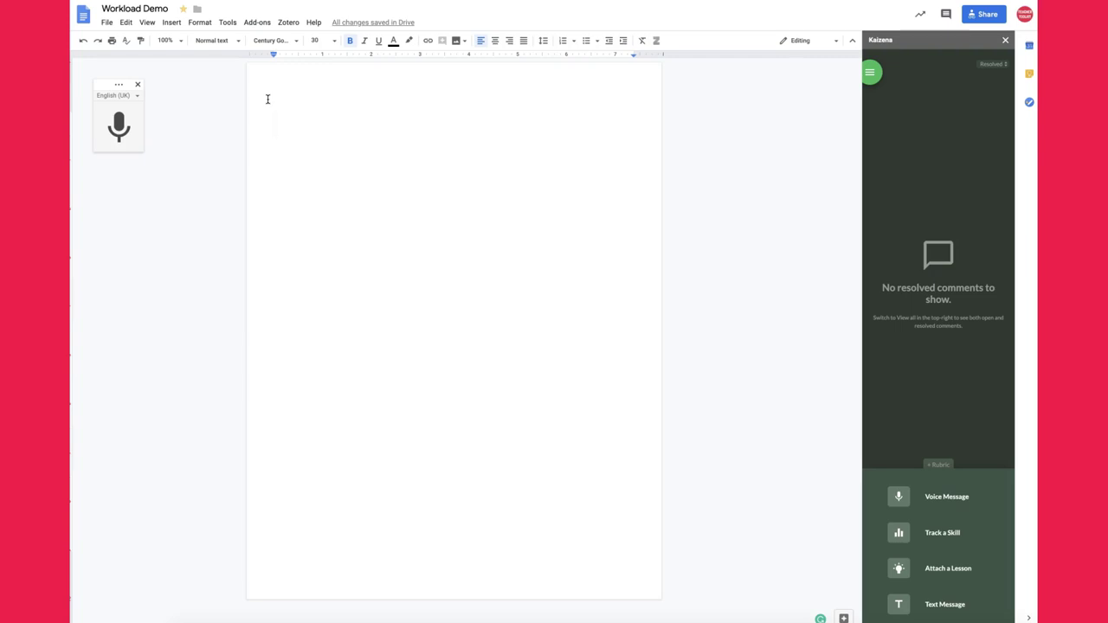
key(ctrl+z)
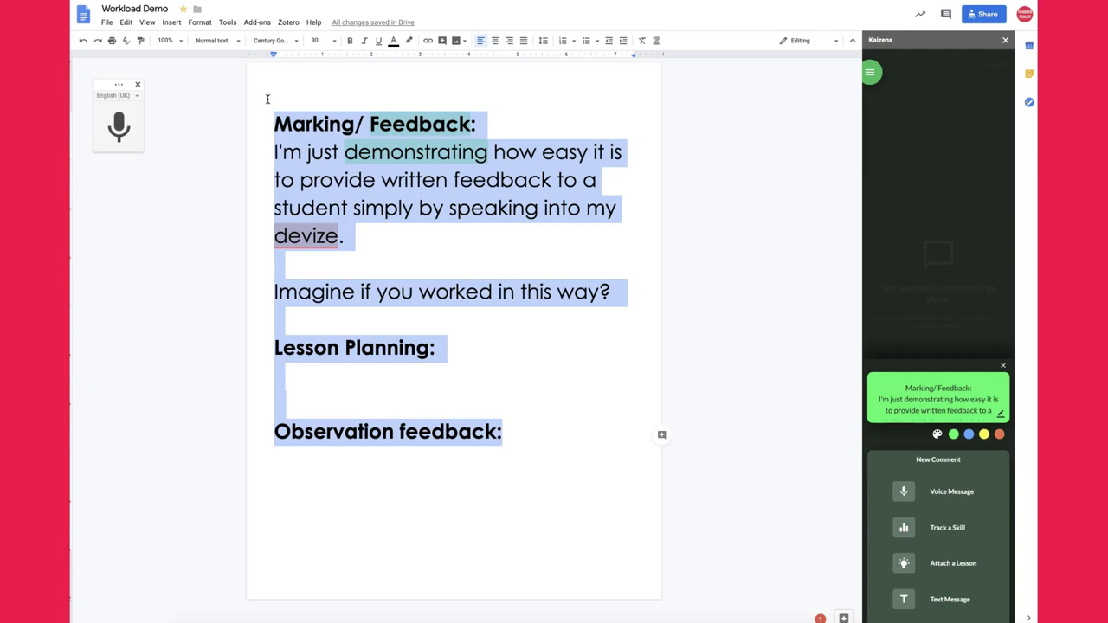
click(296, 469)
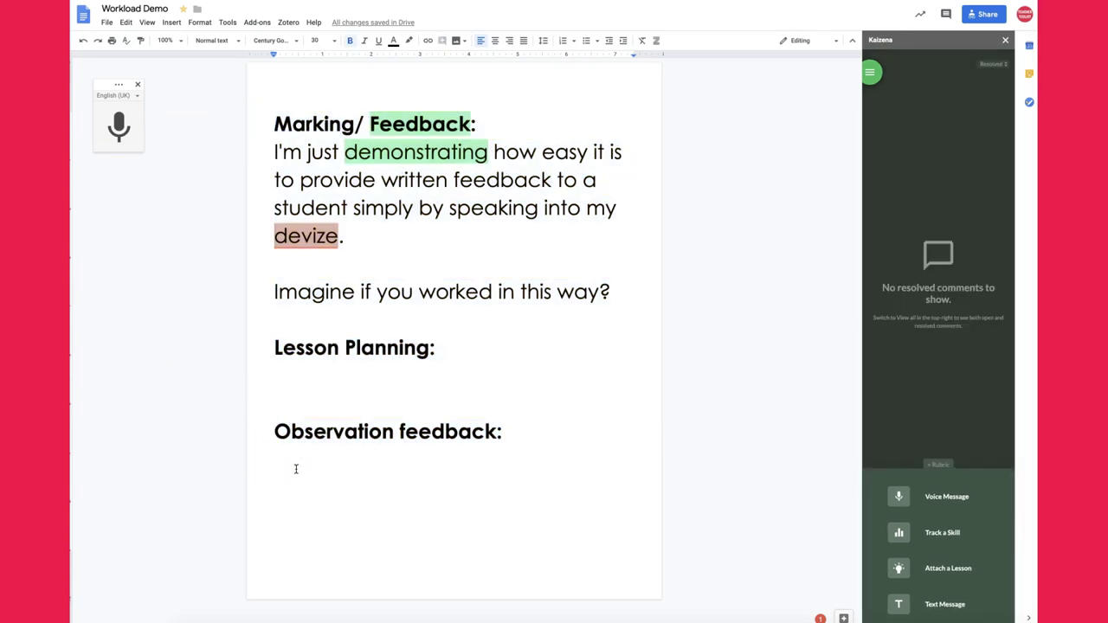